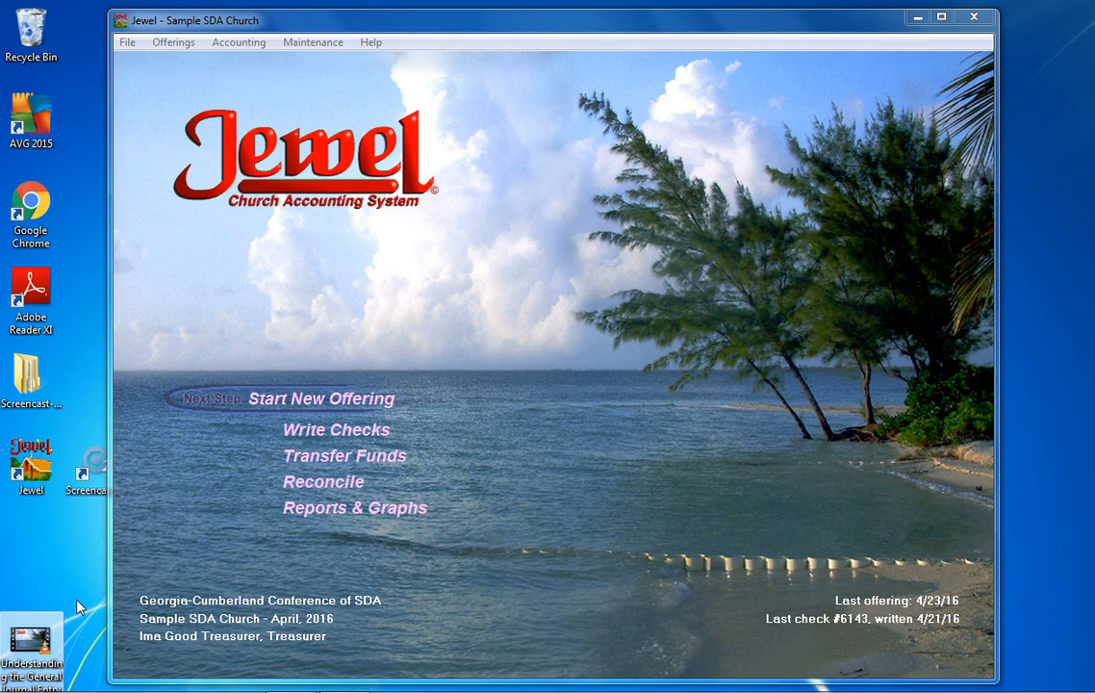
Start a general journal entry with the memo "To Dep 2016 Conference Evangelism Funds".
{"action": "left_click", "coordinate": [32, 642]}
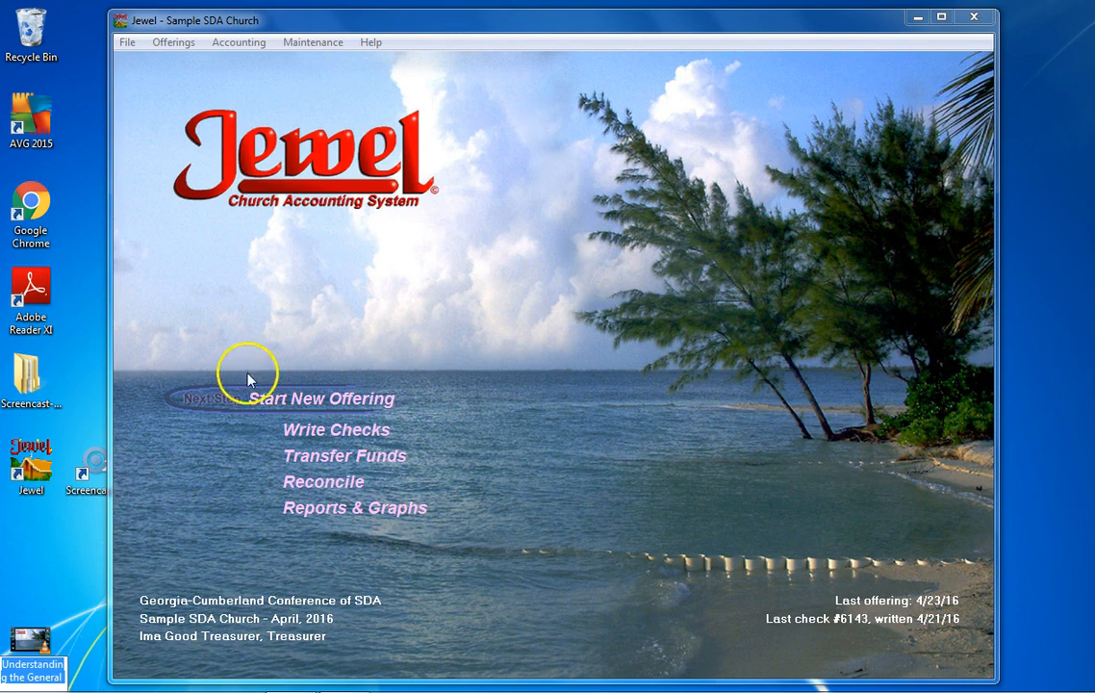
{"action": "left_click", "coordinate": [231, 43]}
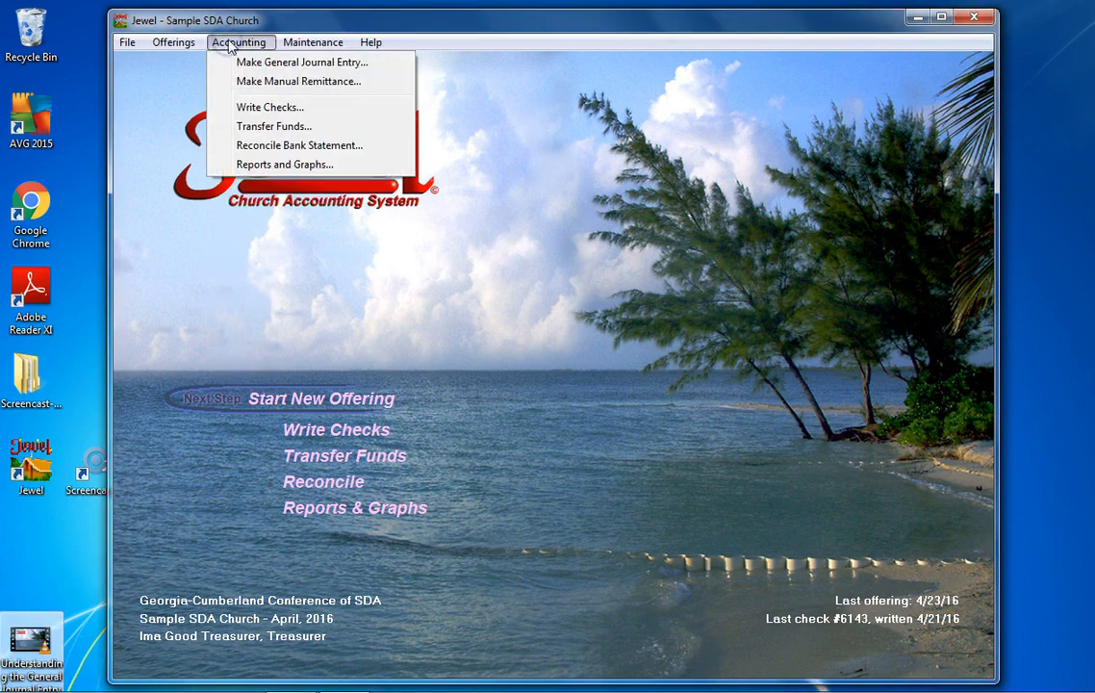
{"action": "left_click", "coordinate": [254, 63]}
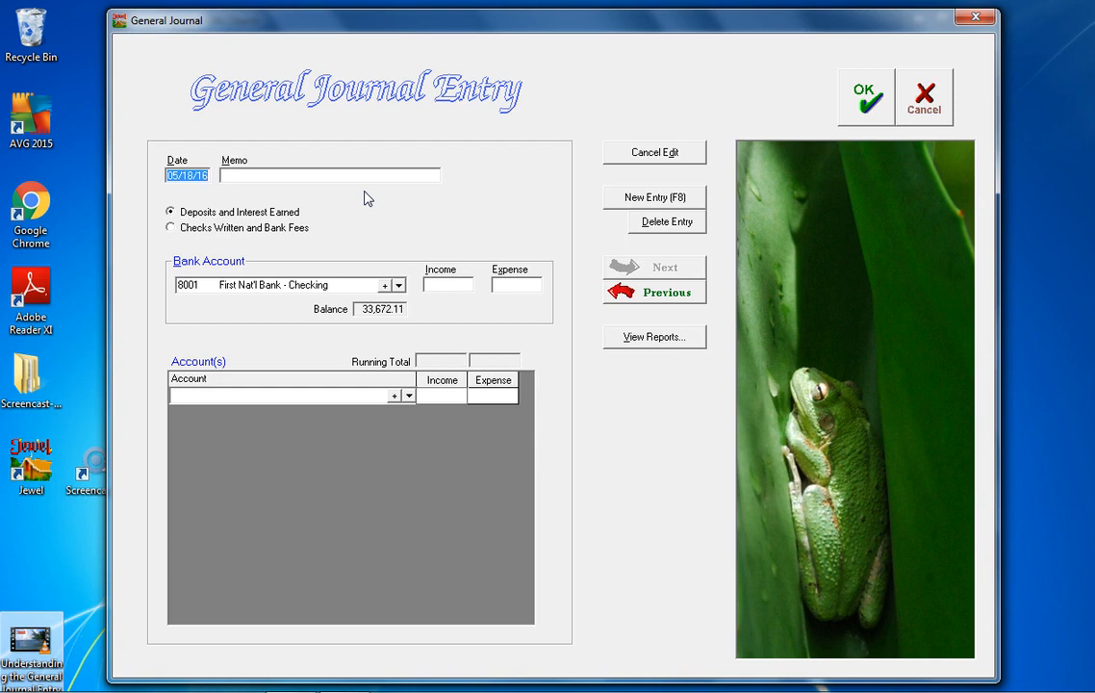
{"action": "left_click", "coordinate": [238, 177]}
{"action": "type", "text": "To Dep 2016 Conference Evangelism Funds"}
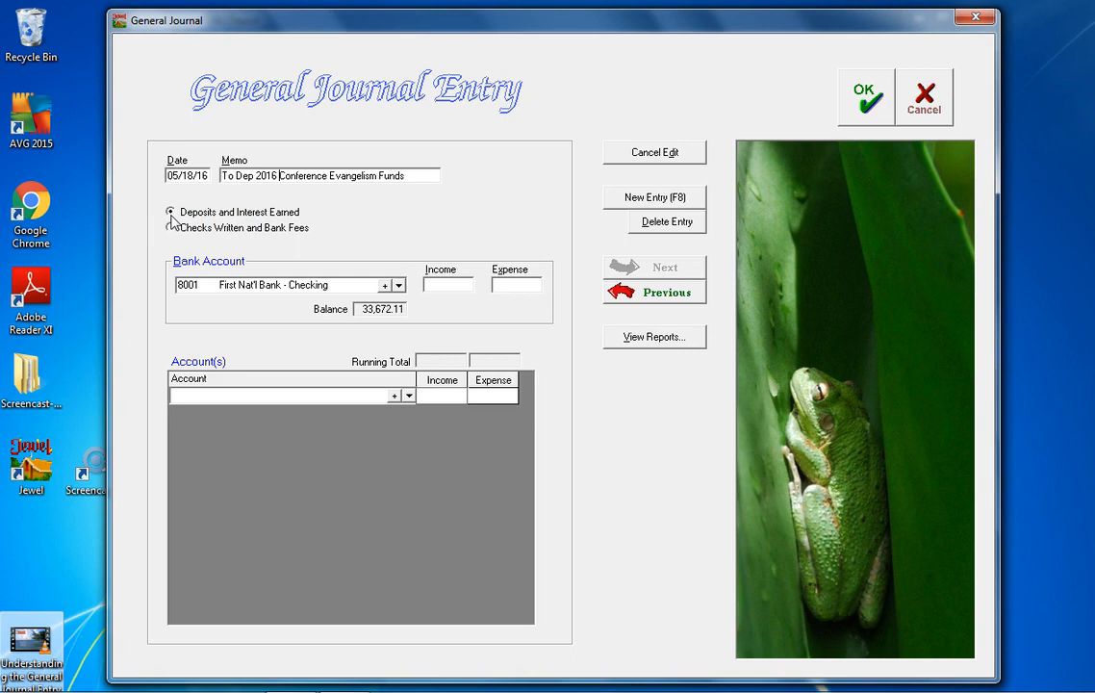
Enter 5000 as income for the First Nat'l Bank - Checking account in the evangelism funds entry.
{"action": "left_click", "coordinate": [447, 285]}
{"action": "type", "text": "5000"}
{"action": "key", "text": "Tab"}
Allocate the evangelism deposit to the Evangelism - GCC Funded account with an income amount of 5000.
{"action": "left_click", "coordinate": [393, 398]}
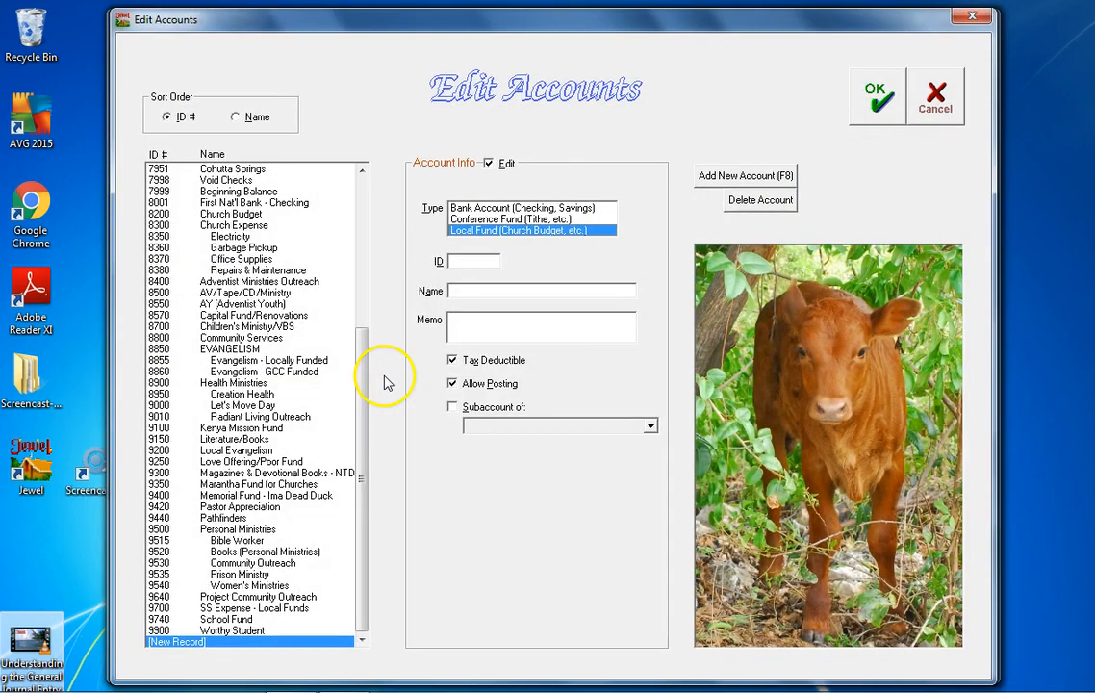
{"action": "left_click", "coordinate": [312, 376]}
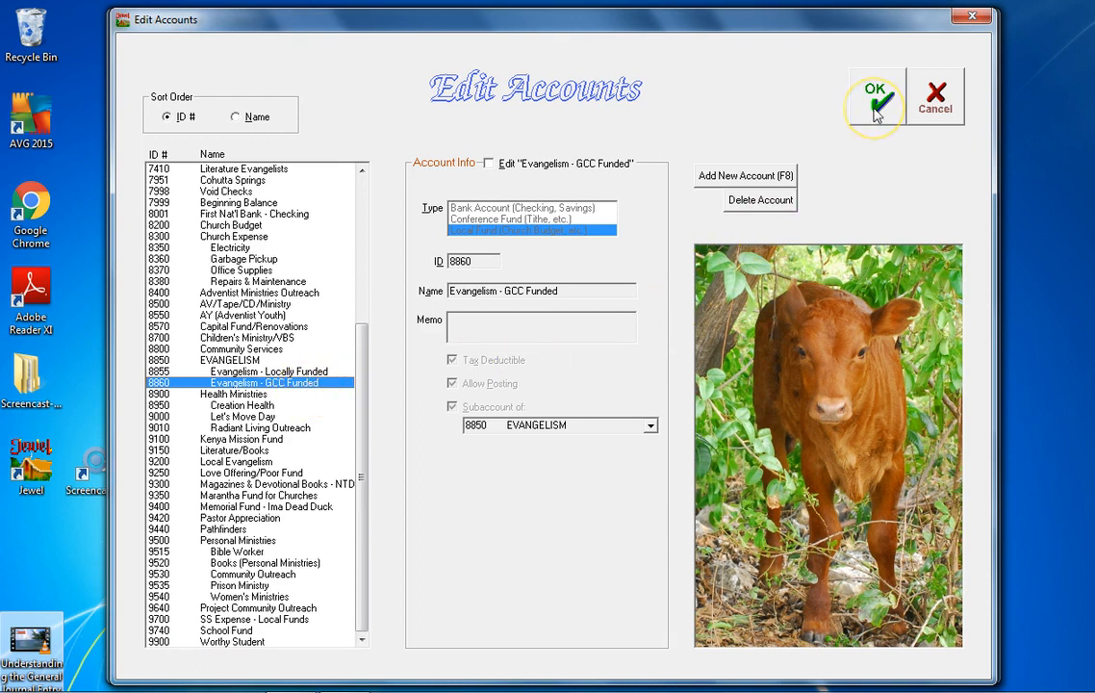
{"action": "left_click", "coordinate": [876, 105]}
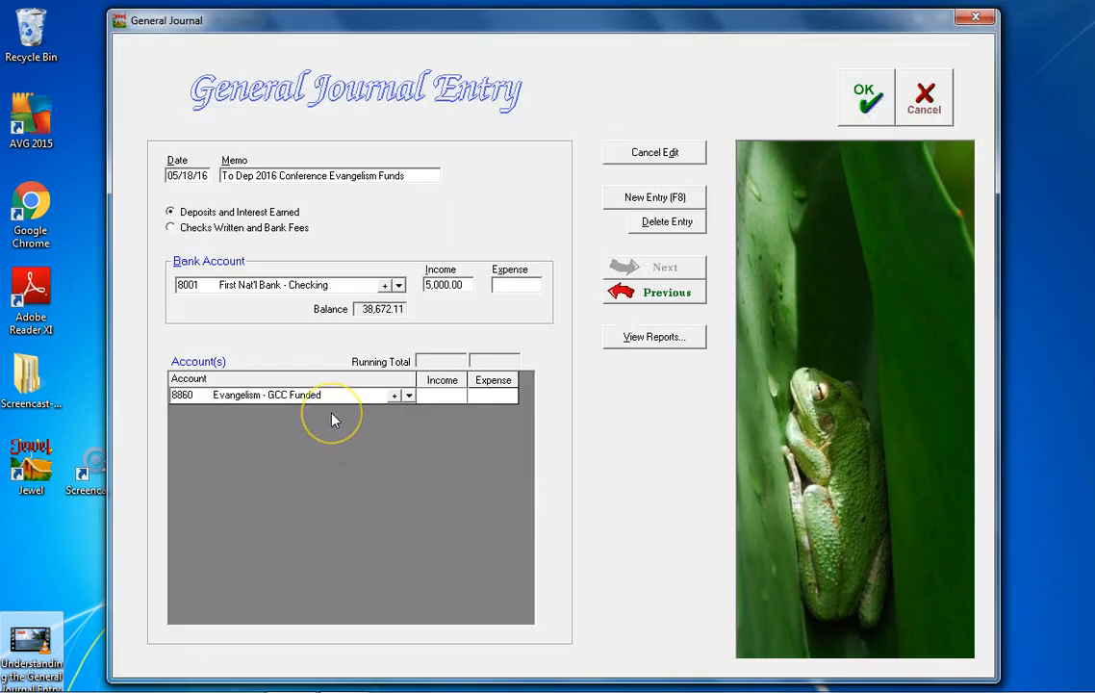
{"action": "type", "text": "50000"}
{"action": "type", "text": "0"}
{"action": "key", "text": "BackSpace"}
{"action": "key", "text": "BackSpace"}
{"action": "key", "text": "Tab"}
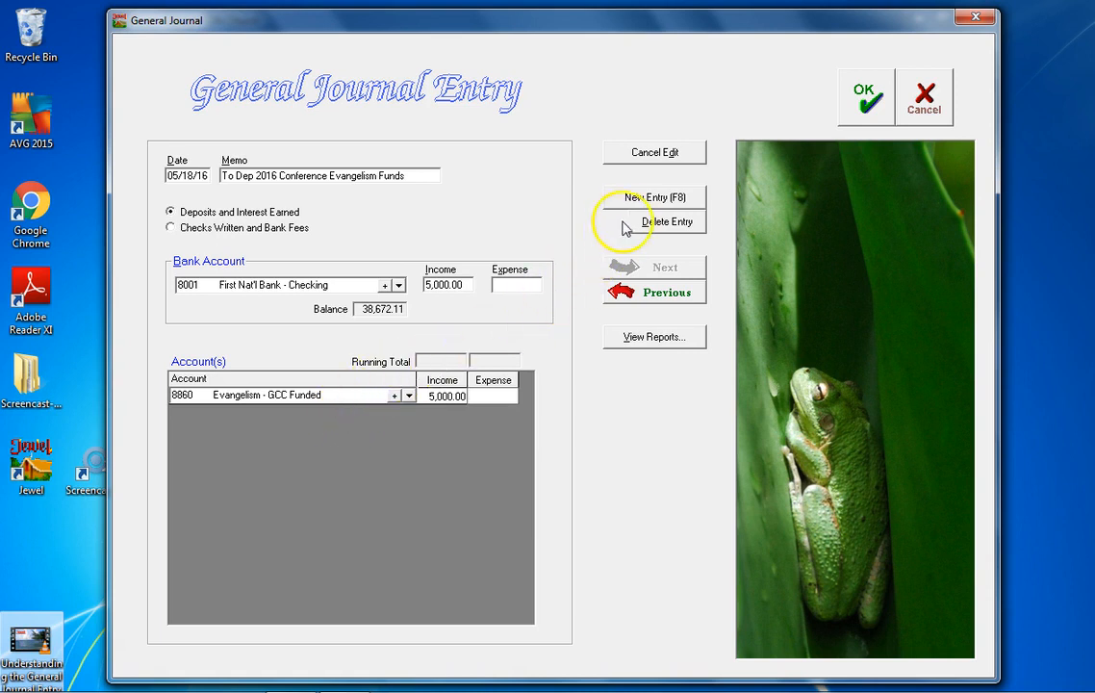
Start a new entry with the memo "To Deposit May Rent Income - Grace Bible Church" and 500 as bank account income.
{"action": "left_click", "coordinate": [646, 199]}
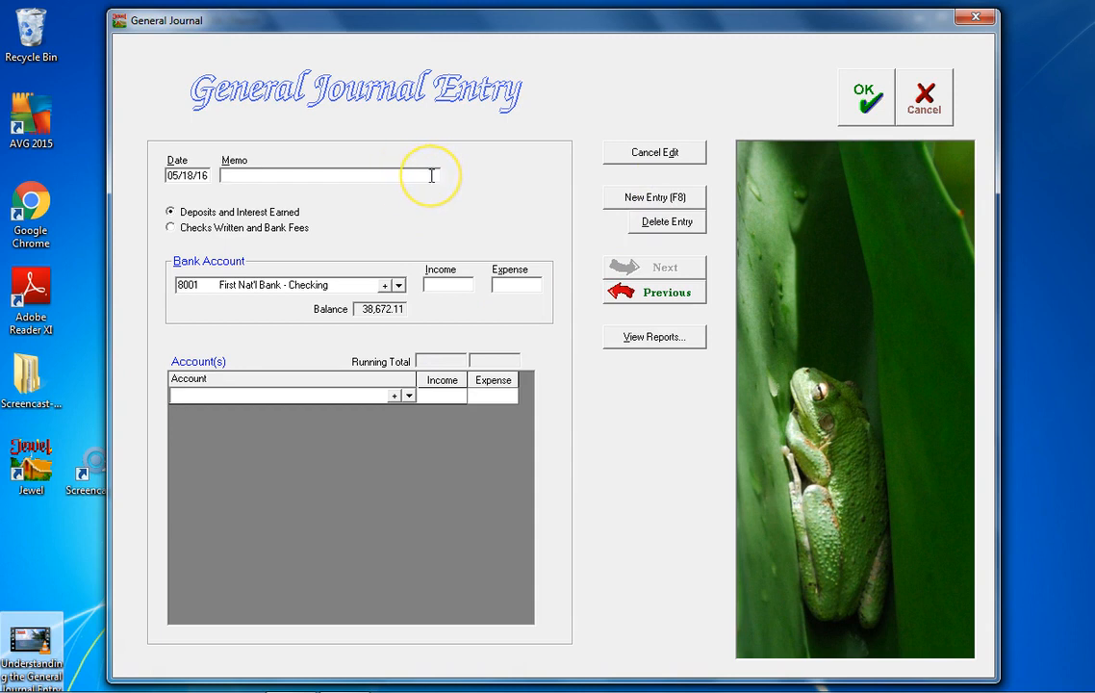
{"action": "left_click", "coordinate": [281, 200]}
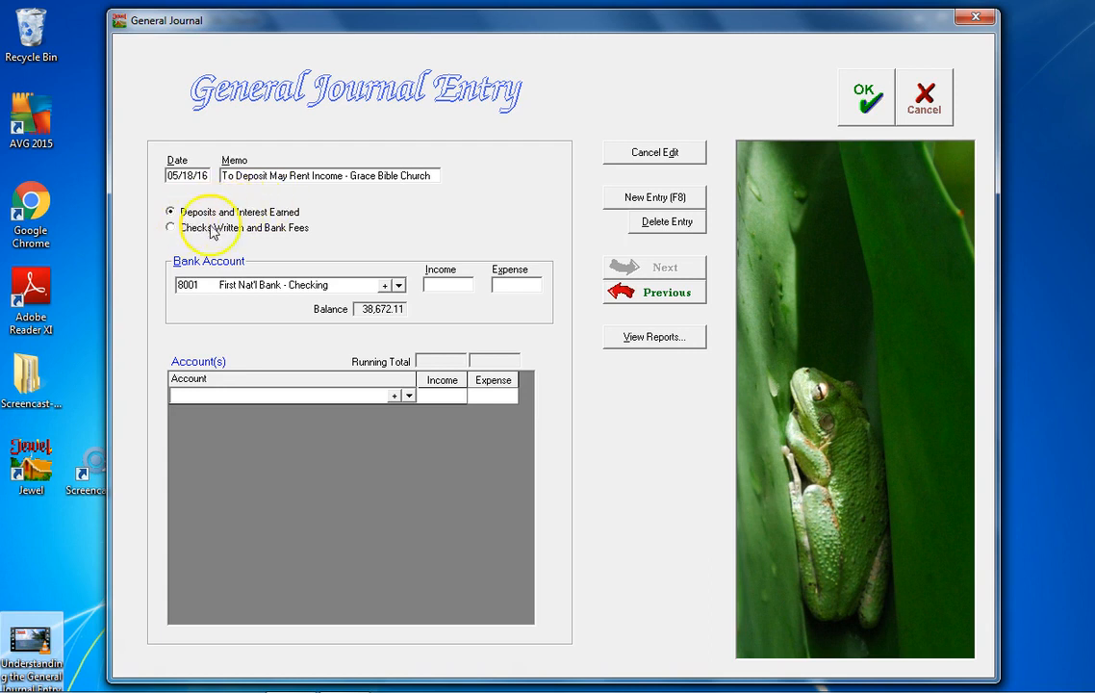
{"action": "left_click", "coordinate": [461, 285]}
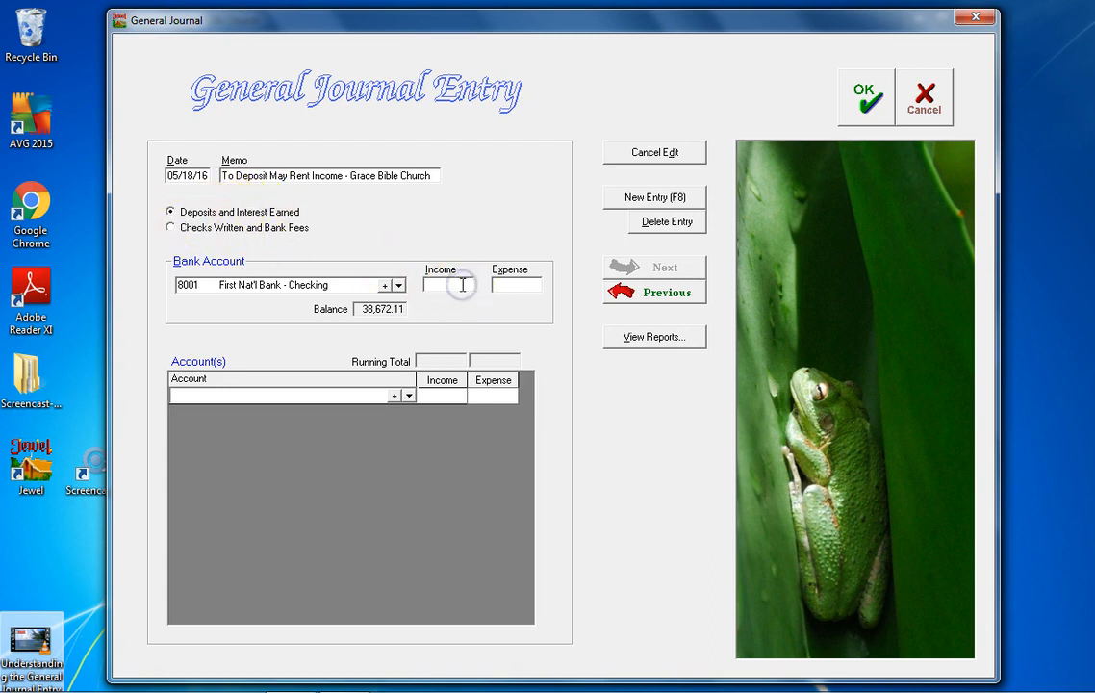
{"action": "type", "text": "500"}
{"action": "key", "text": "Tab"}
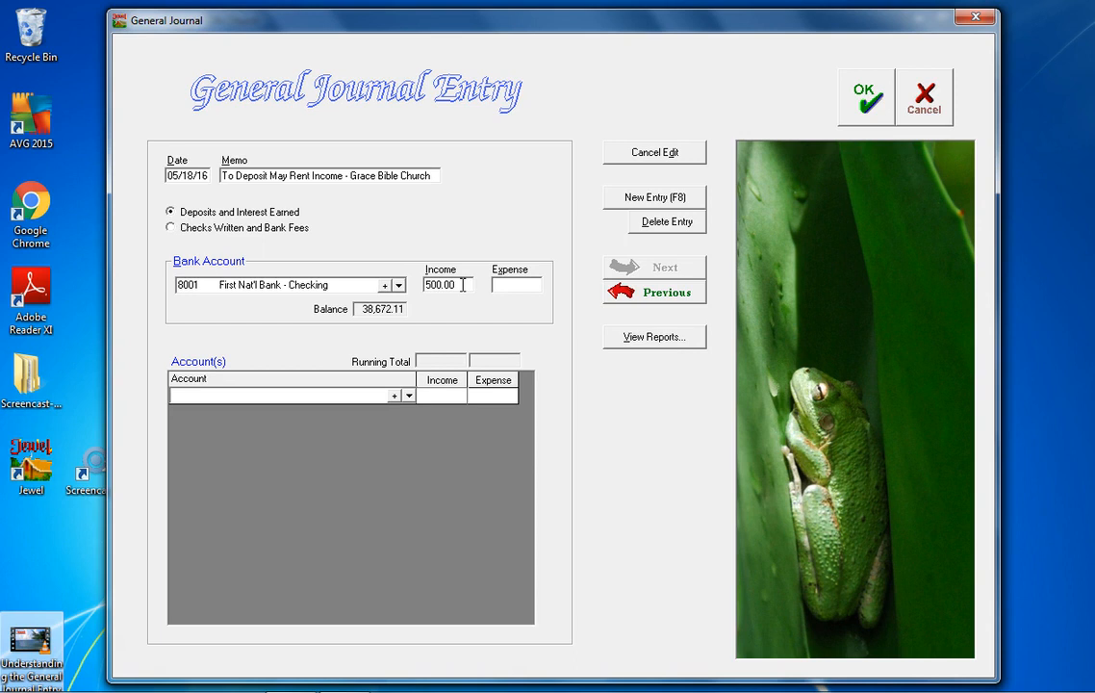
Add a new local fund account named Rent Income with ID 8250 and allocate 500 of income to it.
{"action": "type", "text": "Rent Income"}
{"action": "key", "text": "Tab"}
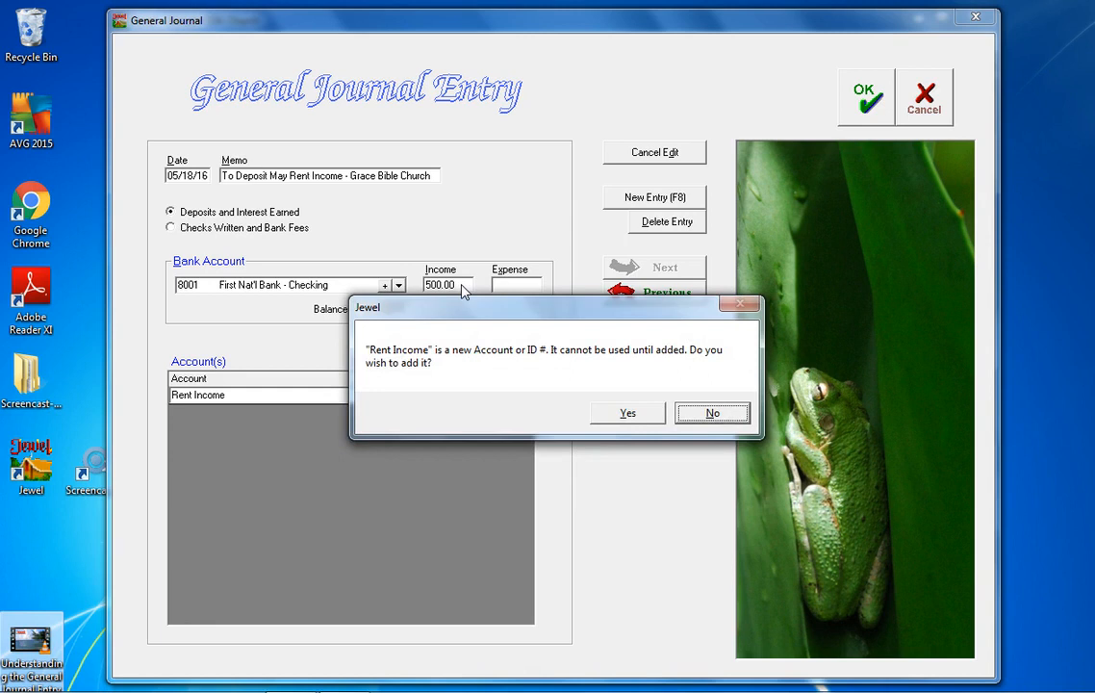
{"action": "left_click", "coordinate": [649, 420]}
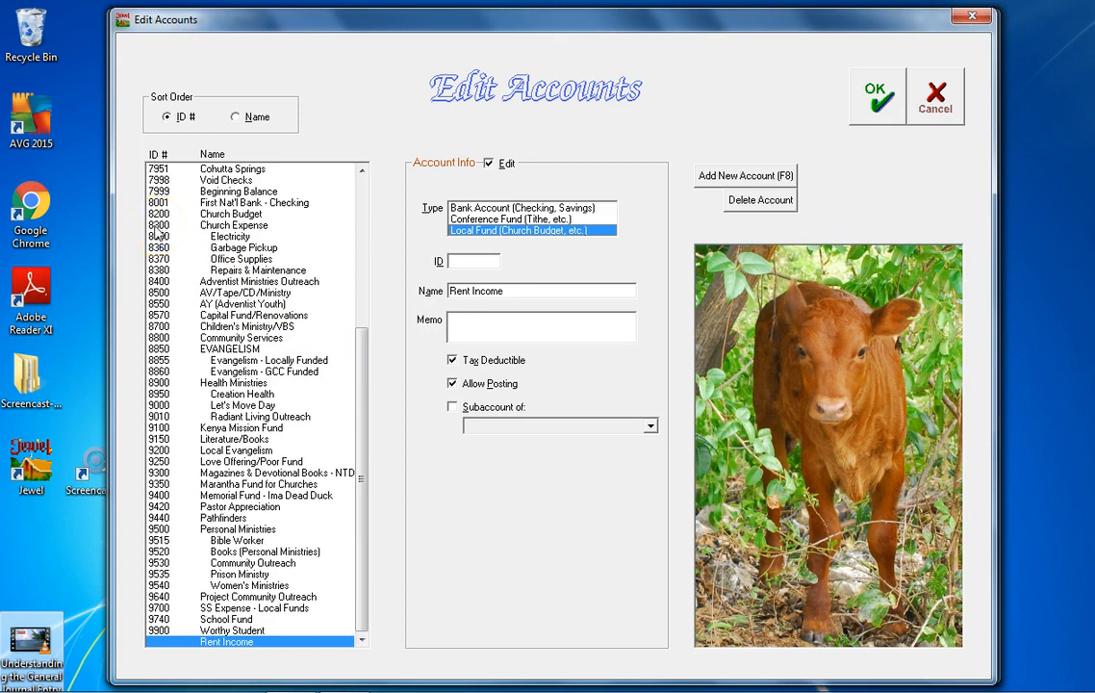
{"action": "left_click", "coordinate": [473, 262]}
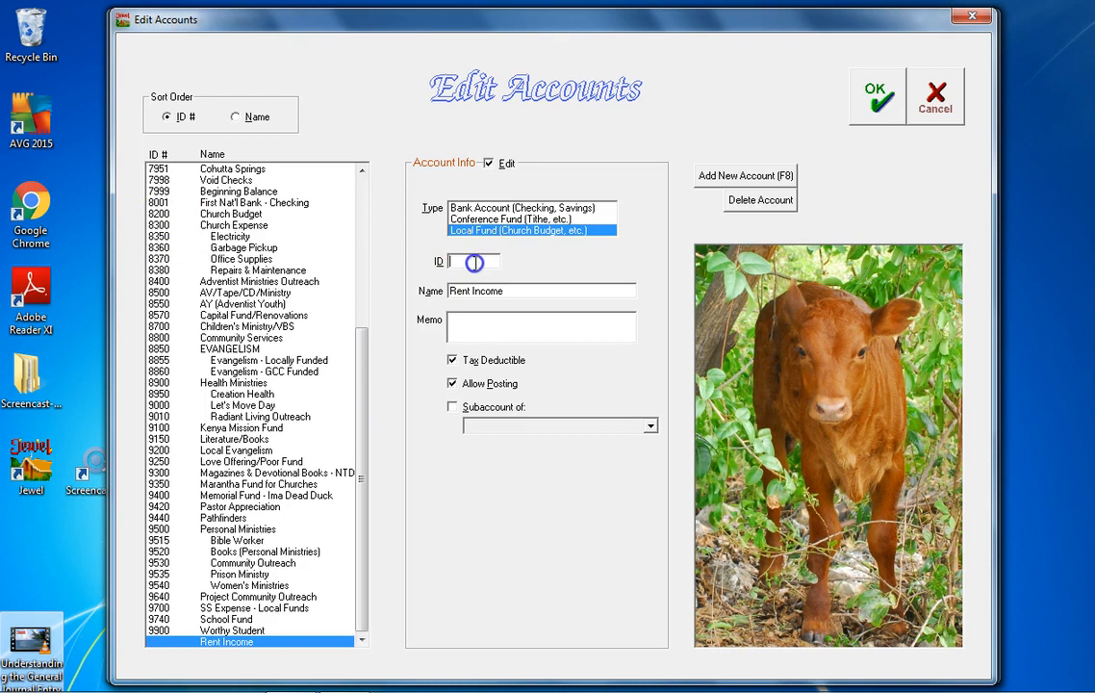
{"action": "type", "text": "8250"}
{"action": "left_click", "coordinate": [875, 97]}
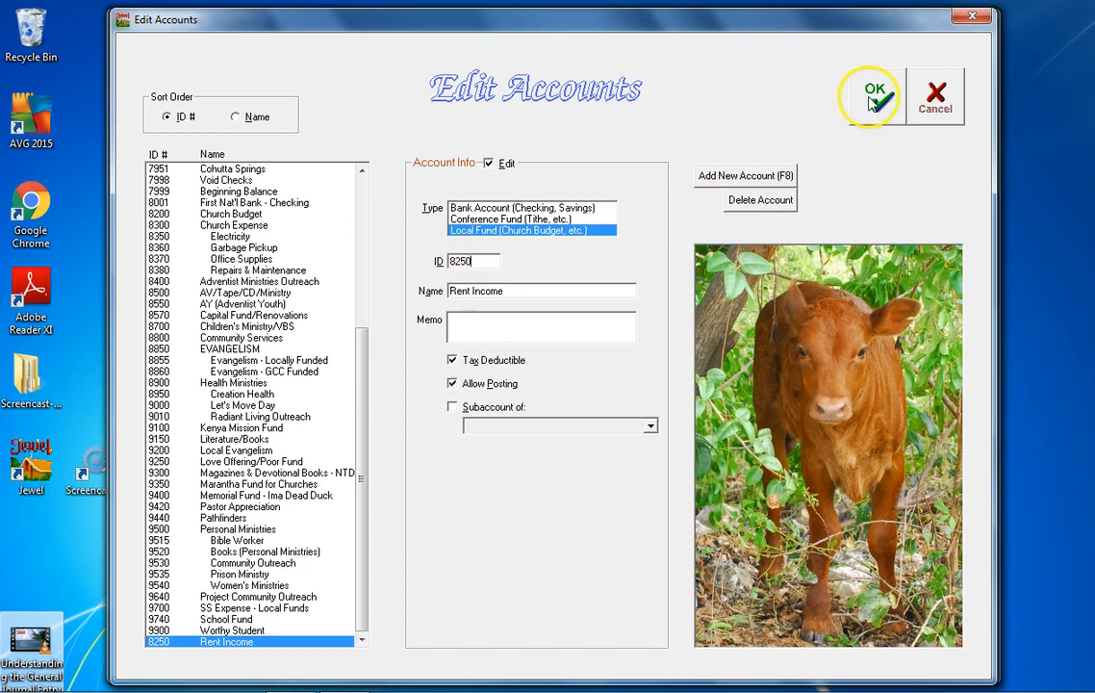
{"action": "type", "text": "500"}
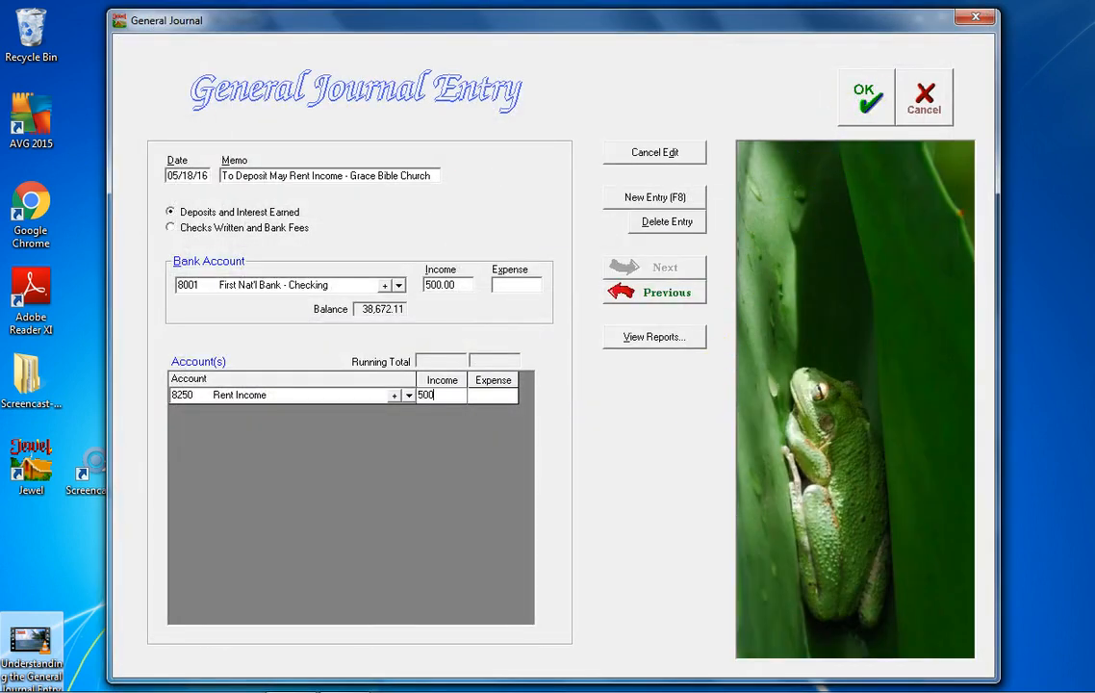
{"action": "key", "text": "Tab"}
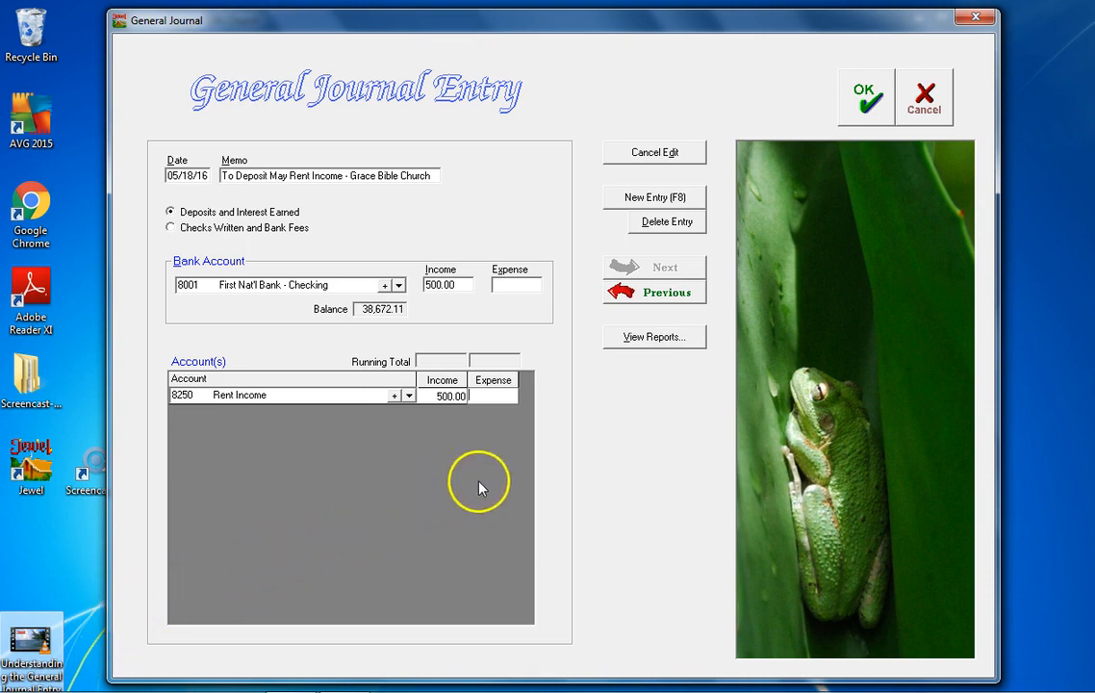
Start a new entry with the memo "To Deposit ABC Refund - Returned Sharing Bks" and 78 as bank account income.
{"action": "left_click", "coordinate": [658, 200]}
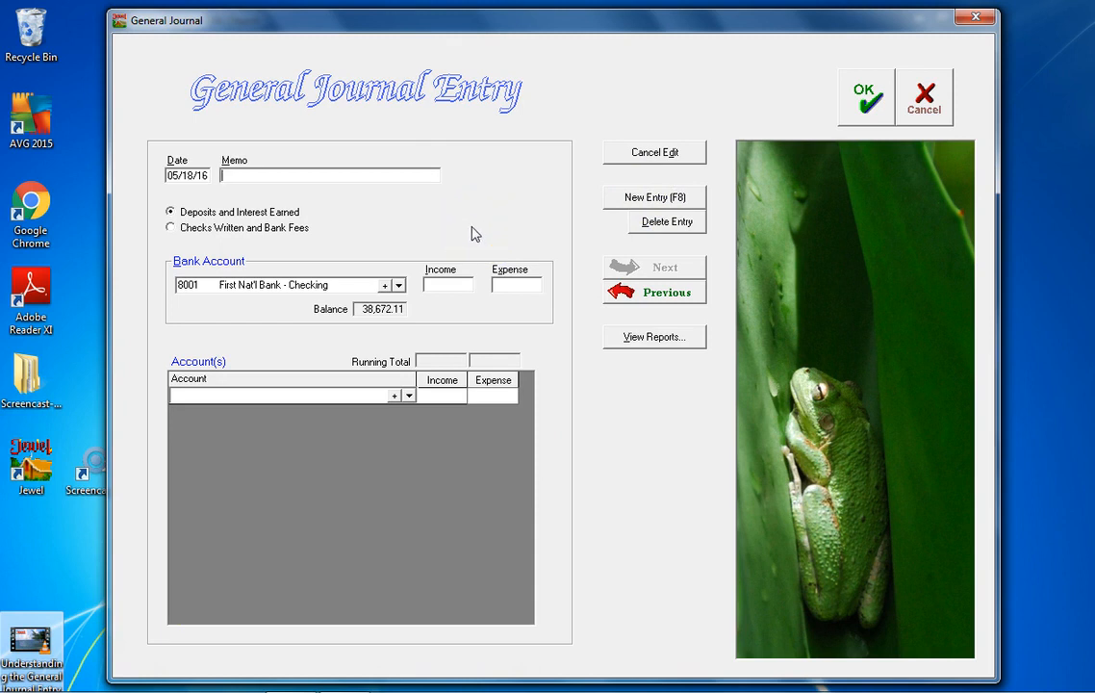
{"action": "left_click", "coordinate": [195, 177]}
{"action": "mouse_move", "coordinate": [37, 689]}
{"action": "type", "text": "To Deposit ABC Refund - Returned Sharing Bks"}
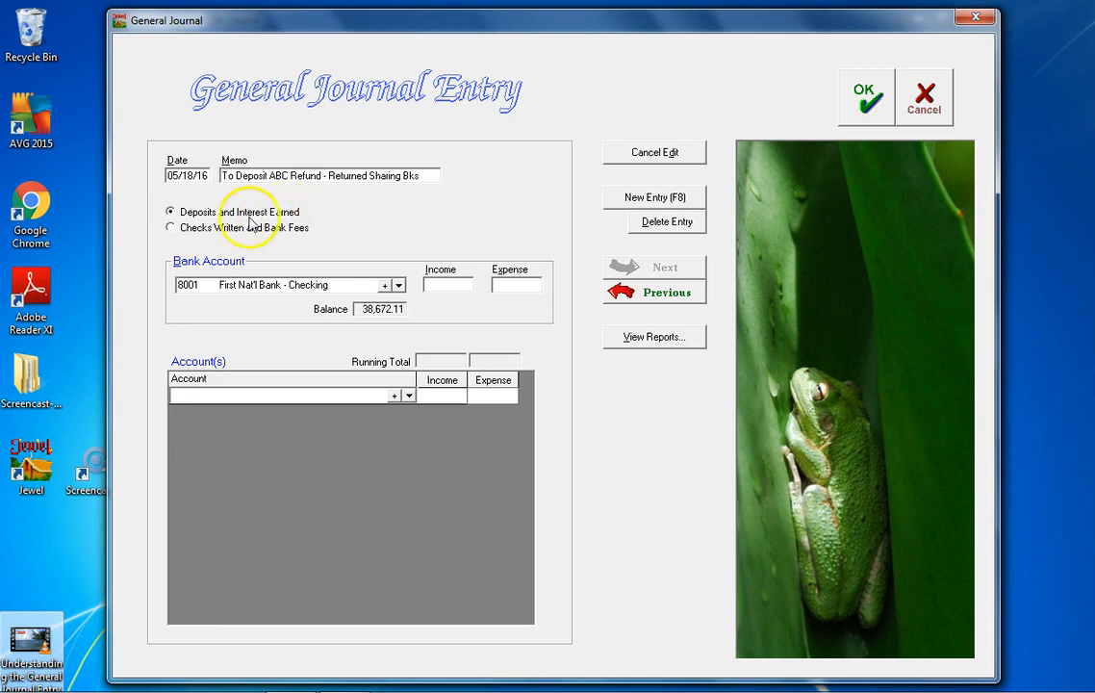
{"action": "left_click", "coordinate": [458, 284]}
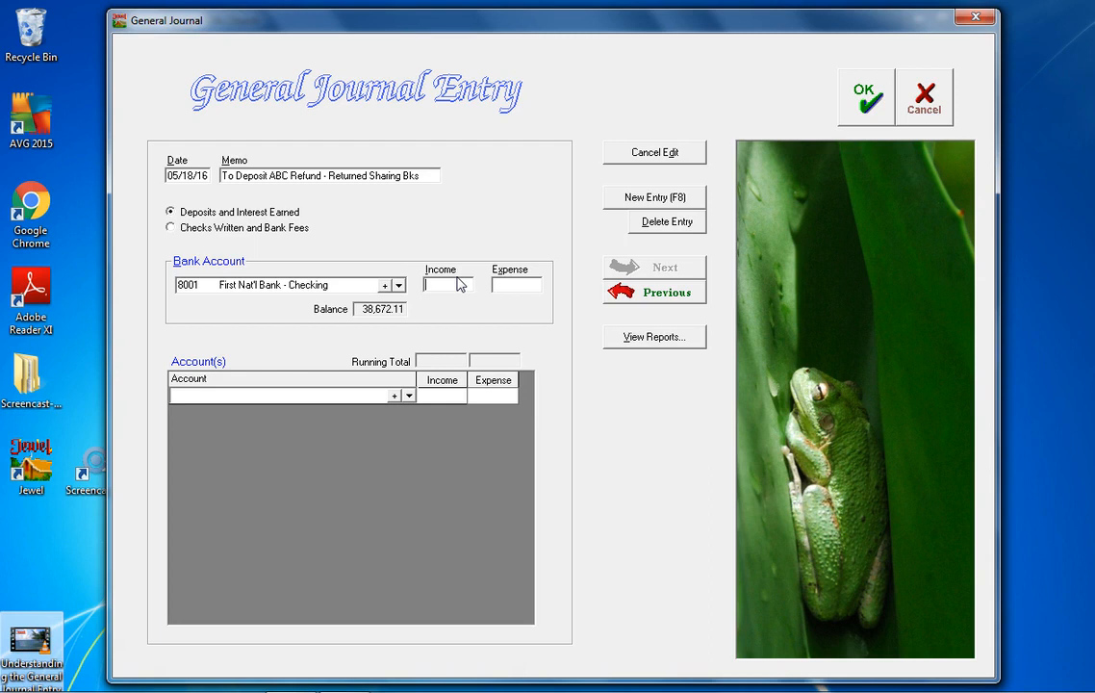
{"action": "type", "text": "78"}
{"action": "key", "text": "Tab"}
Allocate 78 of income to the Literature/Books account, then save the entry and close the general journal.
{"action": "type", "text": "L"}
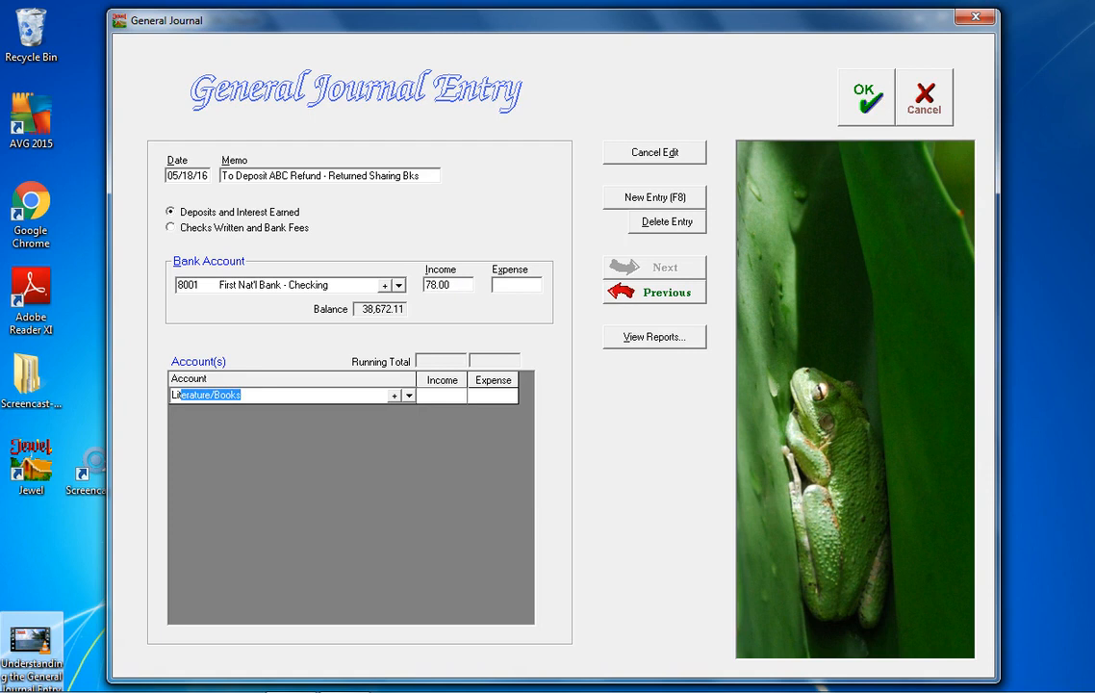
{"action": "key", "text": "Tab"}
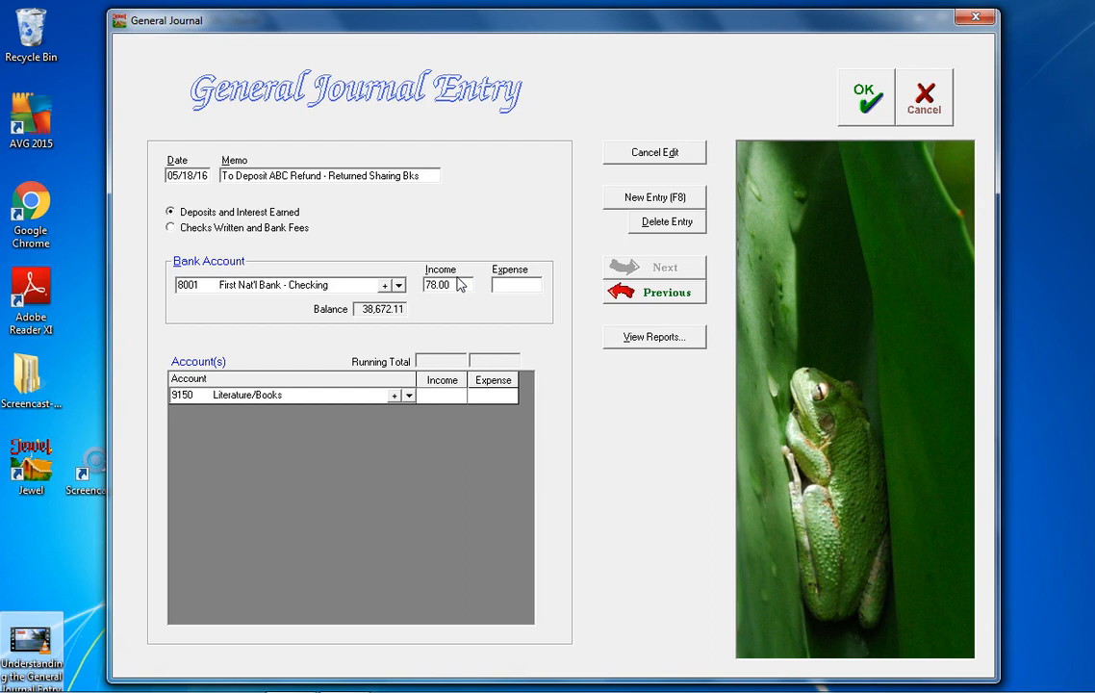
{"action": "type", "text": "78"}
{"action": "key", "text": "Tab"}
{"action": "left_click", "coordinate": [864, 100]}
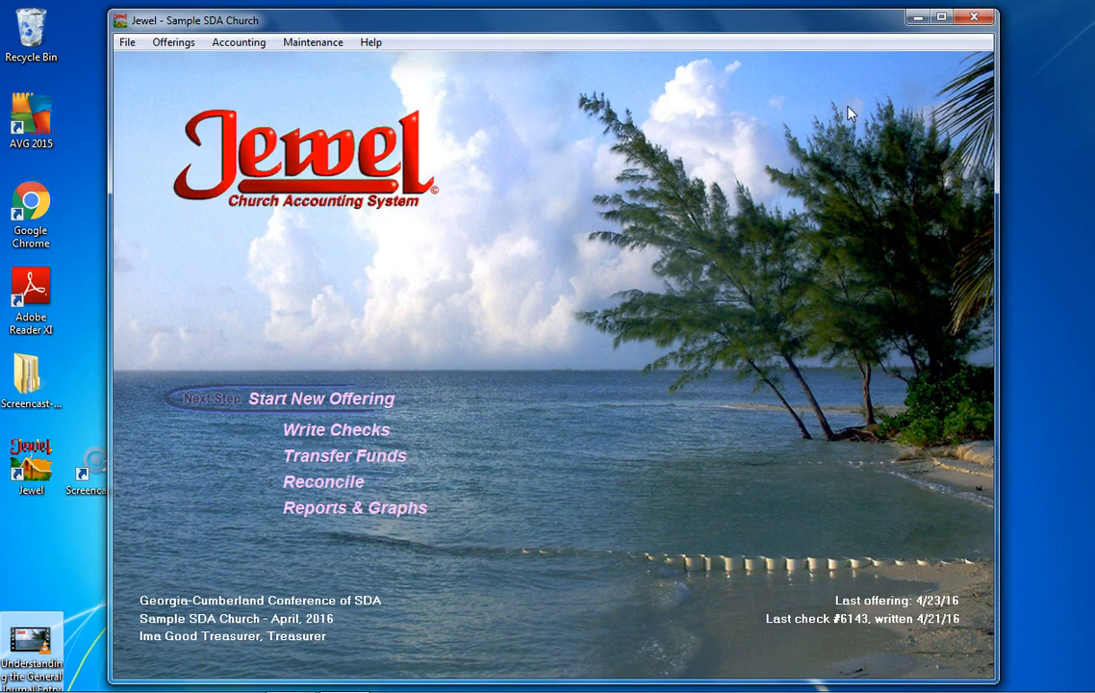
{"action": "left_click", "coordinate": [827, 113]}
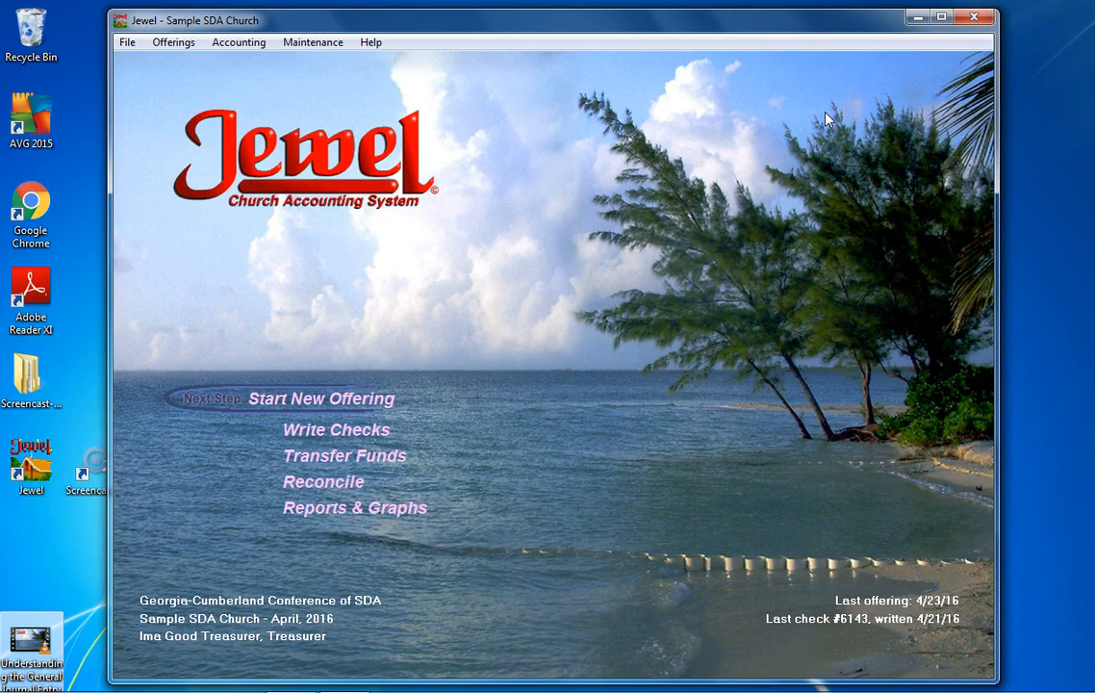